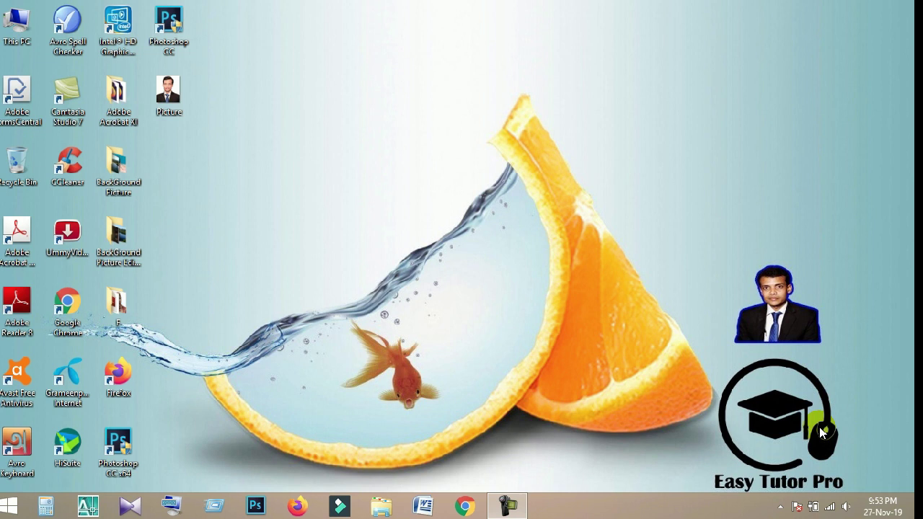
# Refresh the Windows desktop and launch Google Chrome from the taskbar.
pyautogui.rightClick(515, 161)
pyautogui.click(558, 240)
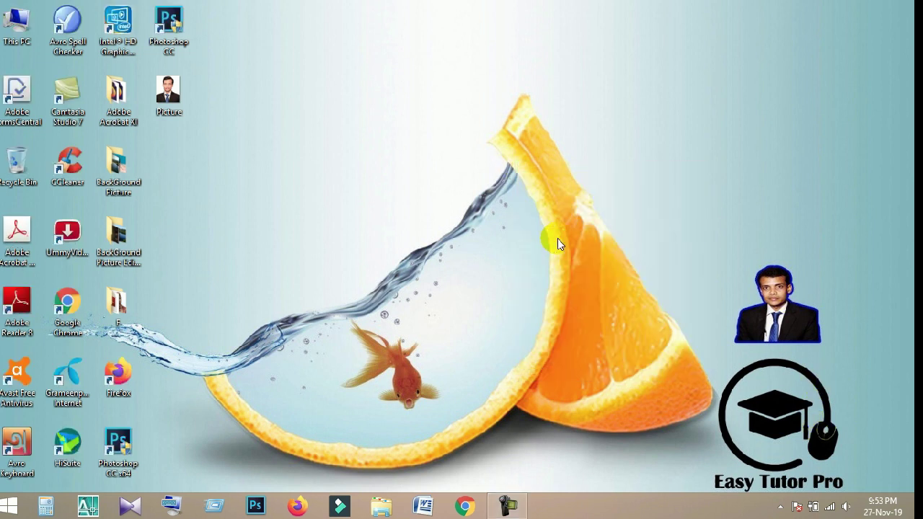
pyautogui.click(465, 505)
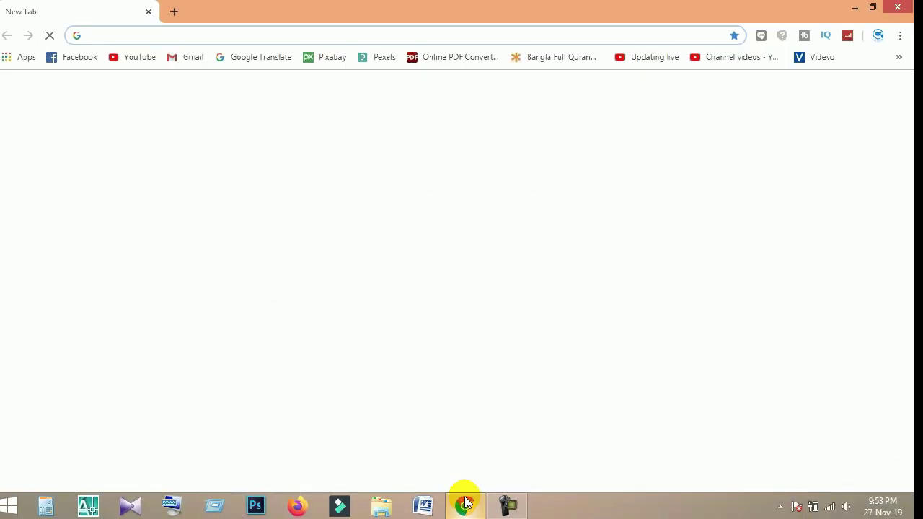
# Go to ibas.finance.gov.bd to reach the iBAS++ Version Selector page.
pyautogui.click(300, 37)
pyautogui.write('i')
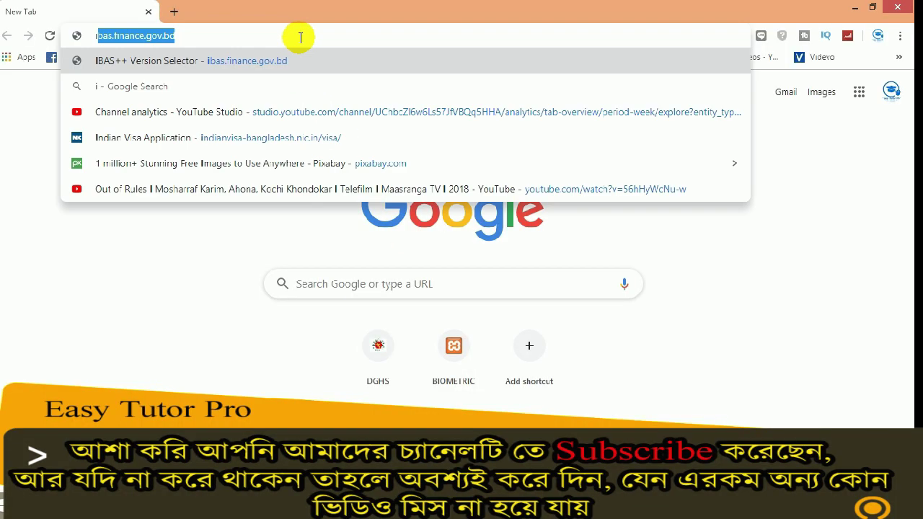
pyautogui.write('bas.')
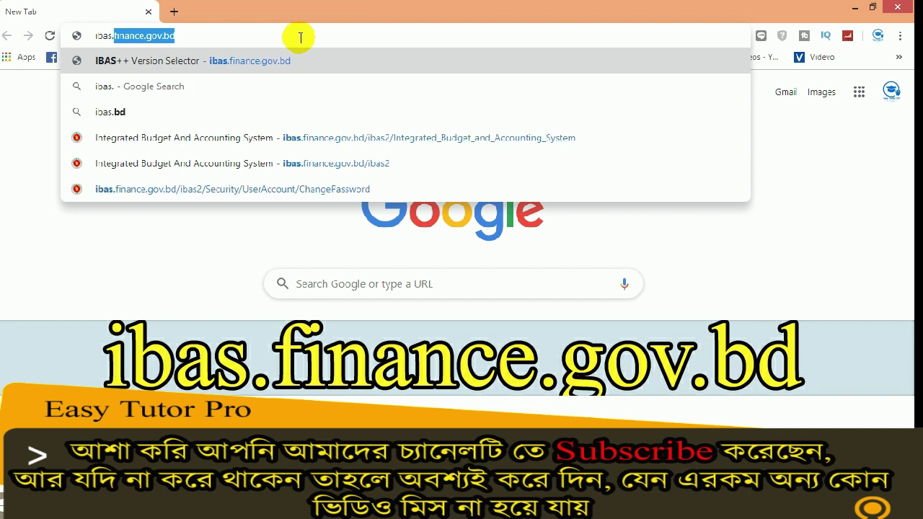
pyautogui.write('fina')
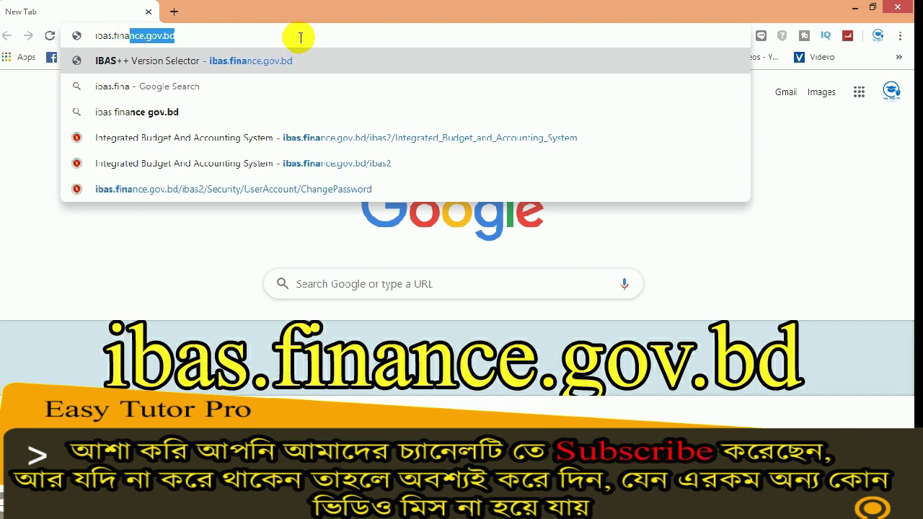
pyautogui.write('nce.gov.bd')
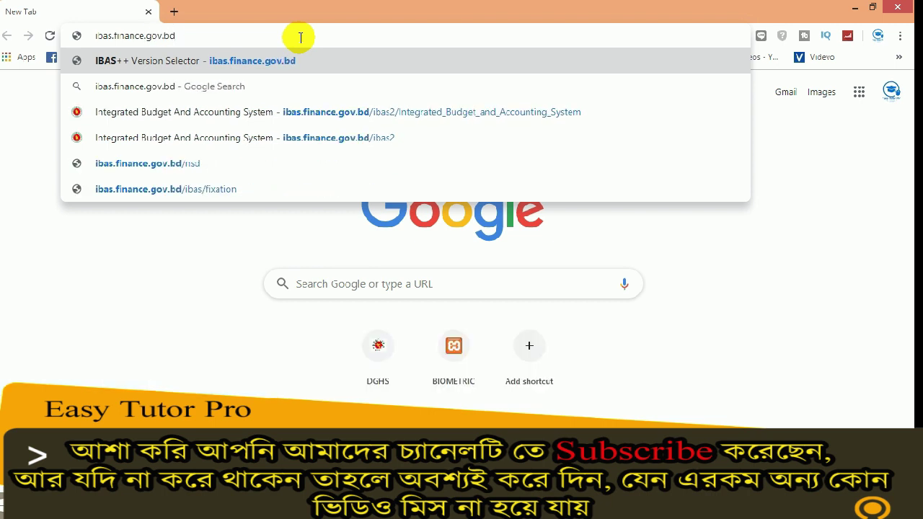
pyautogui.press('Return')
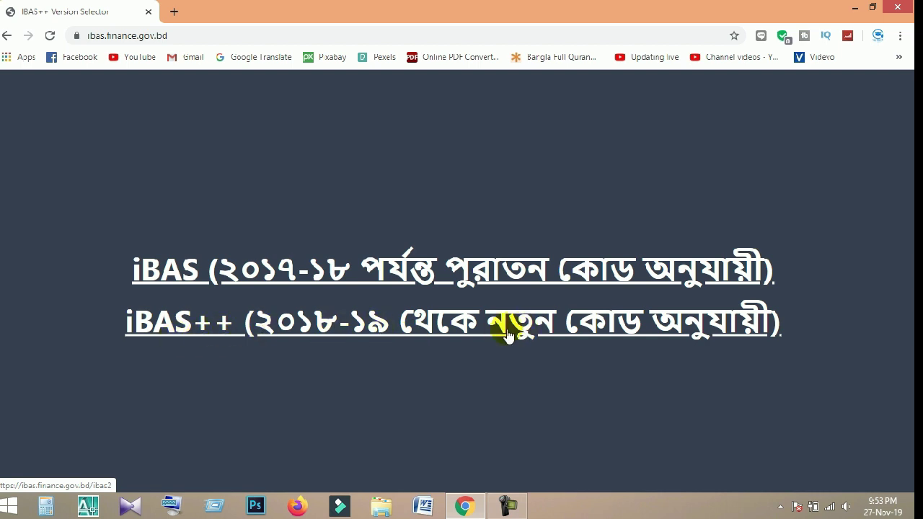
# Open the iBAS++ (2018-19 new code) login page and enter the user ID.
pyautogui.click(500, 327)
pyautogui.scroll(-1, 511, 321)
pyautogui.moveTo(418, 264)
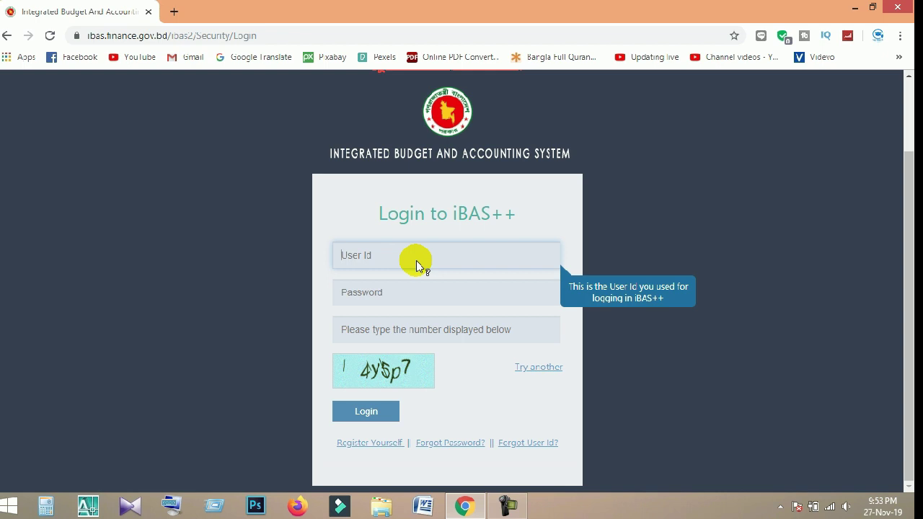
pyautogui.write('fa')
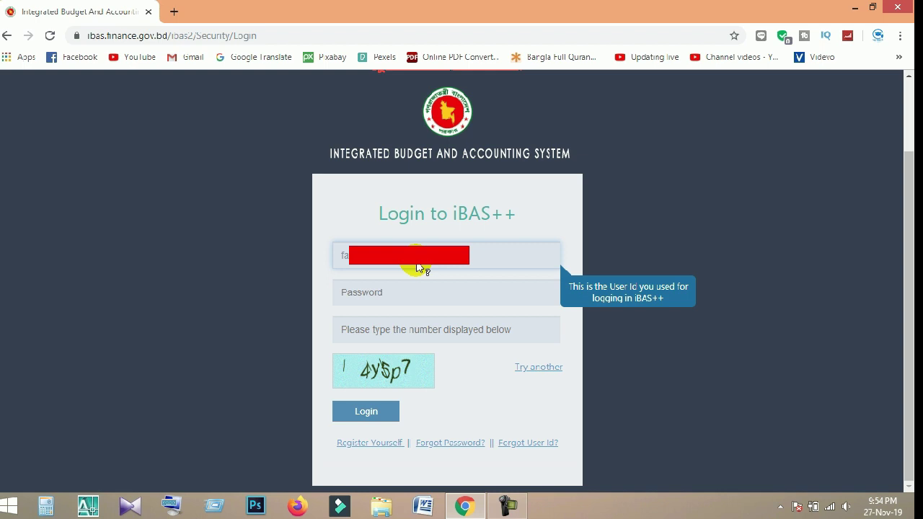
# Enter the account password and captcha 4y5p7, then submit the login.
pyautogui.click(380, 292)
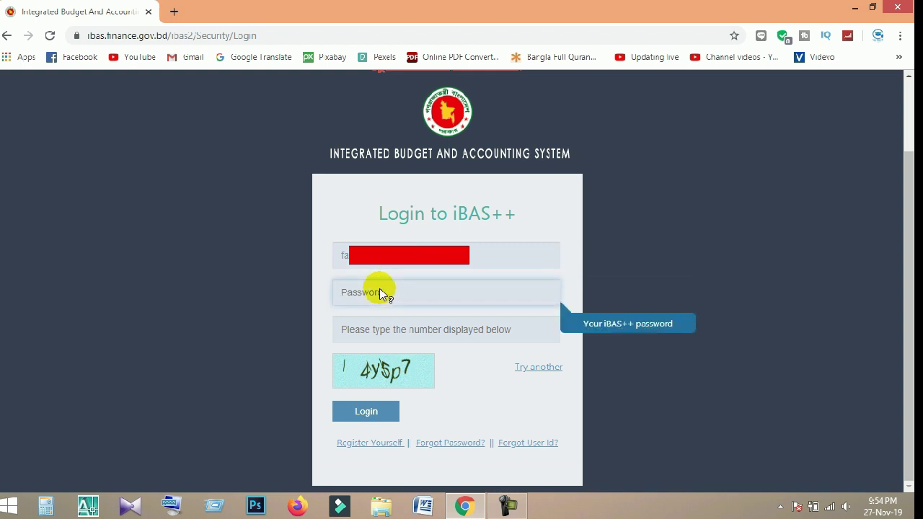
pyautogui.write('••••••')
pyautogui.click(370, 333)
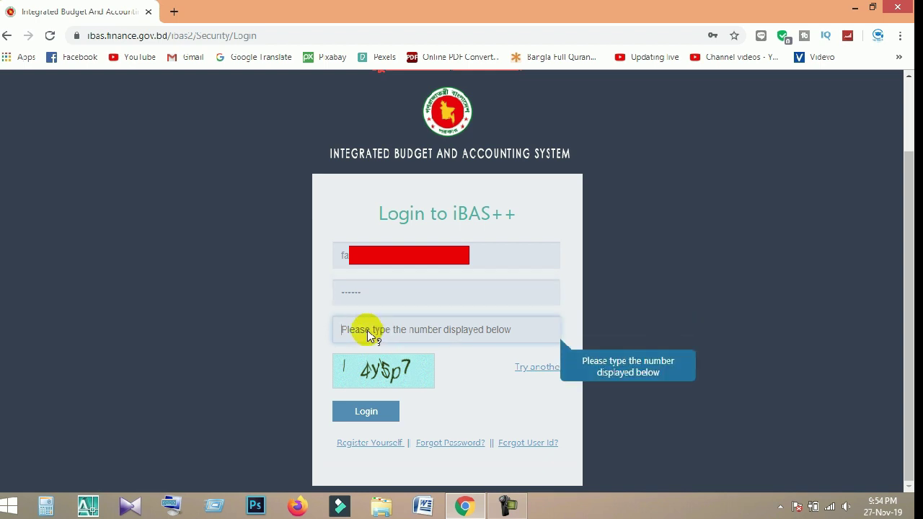
pyautogui.write('s')
pyautogui.press('BackSpace')
pyautogui.write('4y')
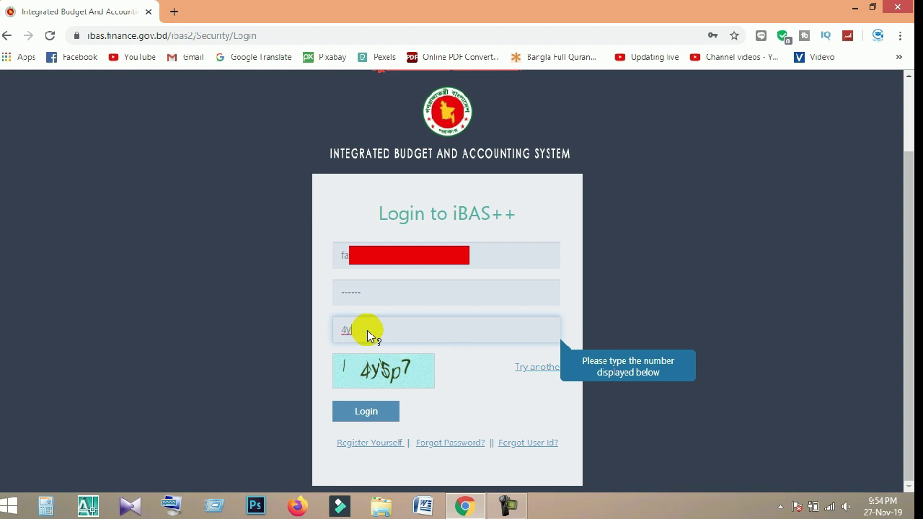
pyautogui.write('5p7')
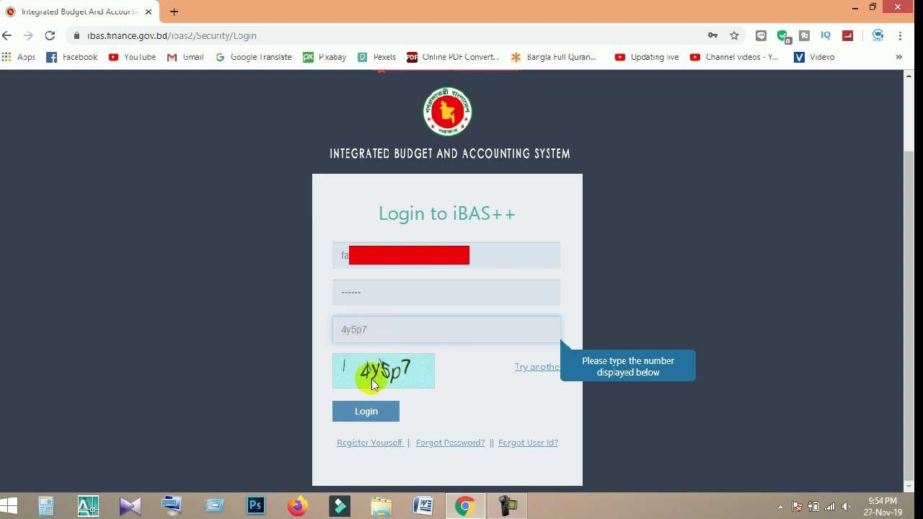
pyautogui.click(370, 417)
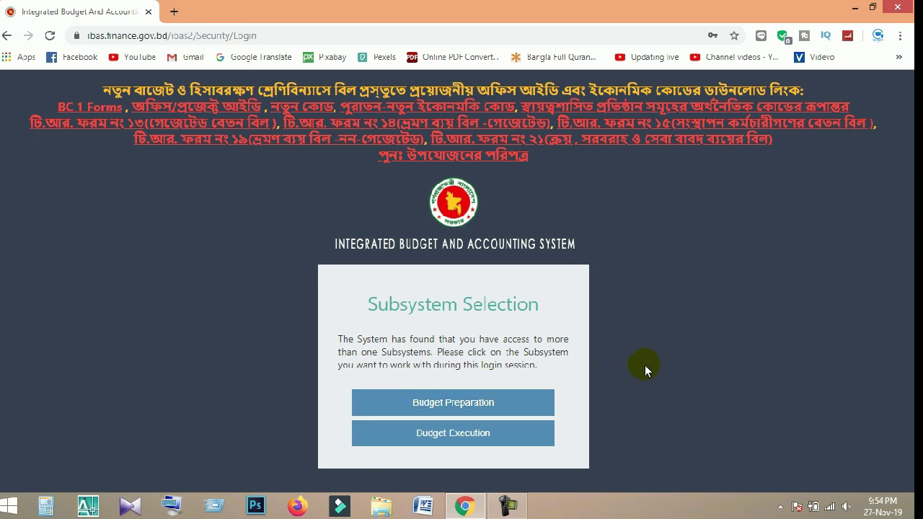
# Choose Budget Execution on the Subsystem Selection page to show the Bill Status table.
pyautogui.click(488, 437)
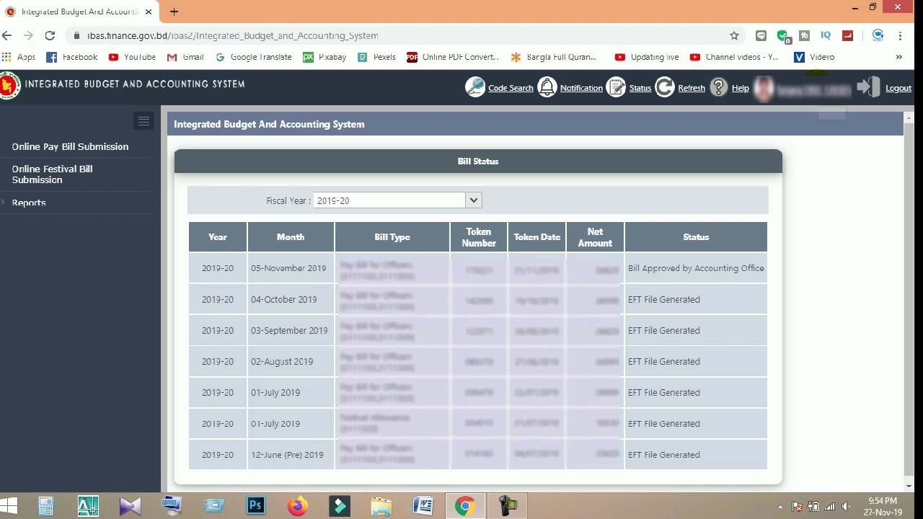
# Open Change Password from the user menu and focus the Existing Password field.
pyautogui.moveTo(659, 120); pyautogui.dragTo(745, 122)
pyautogui.click(728, 128)
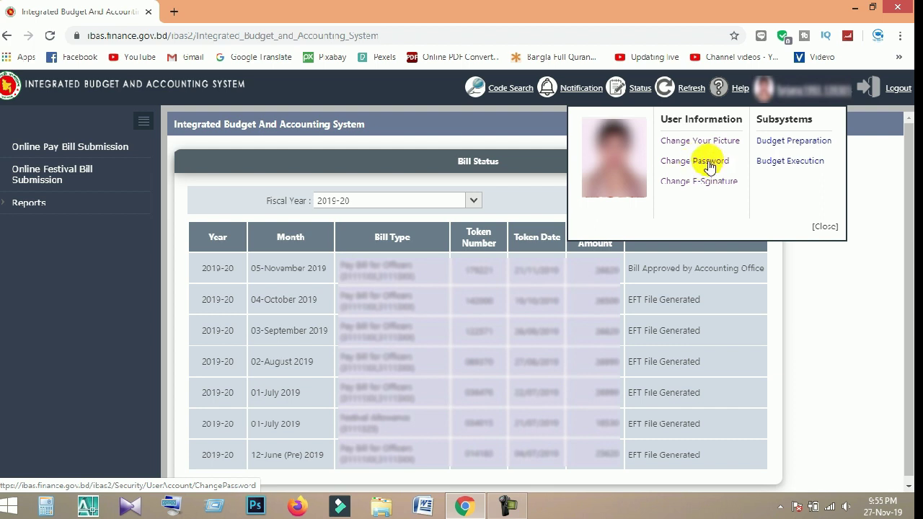
pyautogui.click(710, 165)
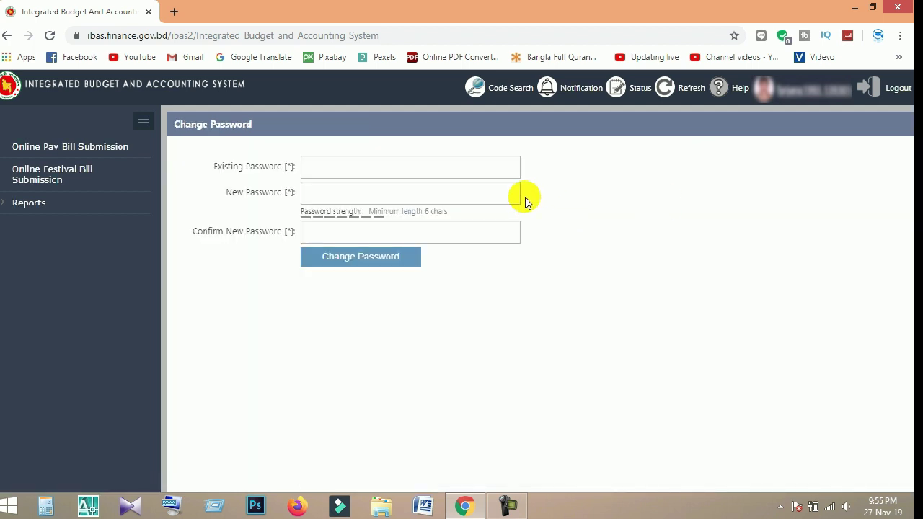
pyautogui.click(484, 168)
# Type the current password into Existing Password, then move on to New Password.
pyautogui.click(491, 192)
pyautogui.click(489, 233)
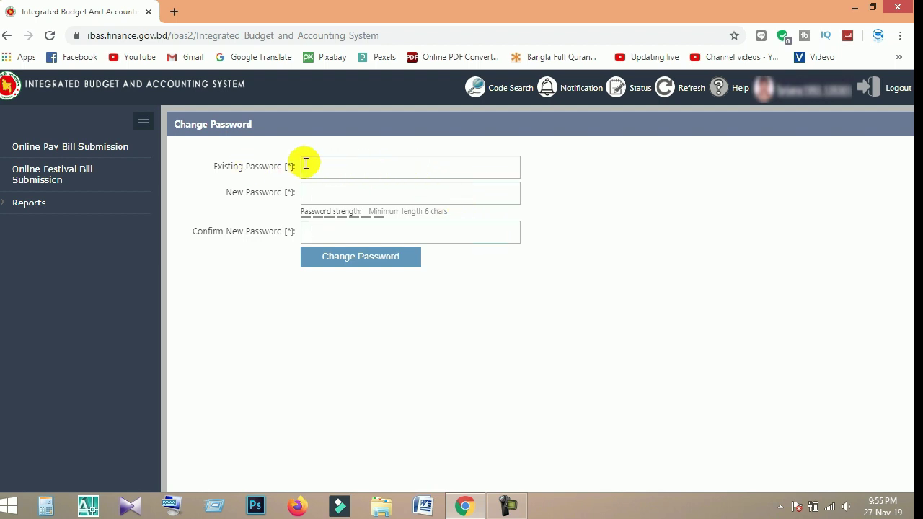
pyautogui.click(349, 167)
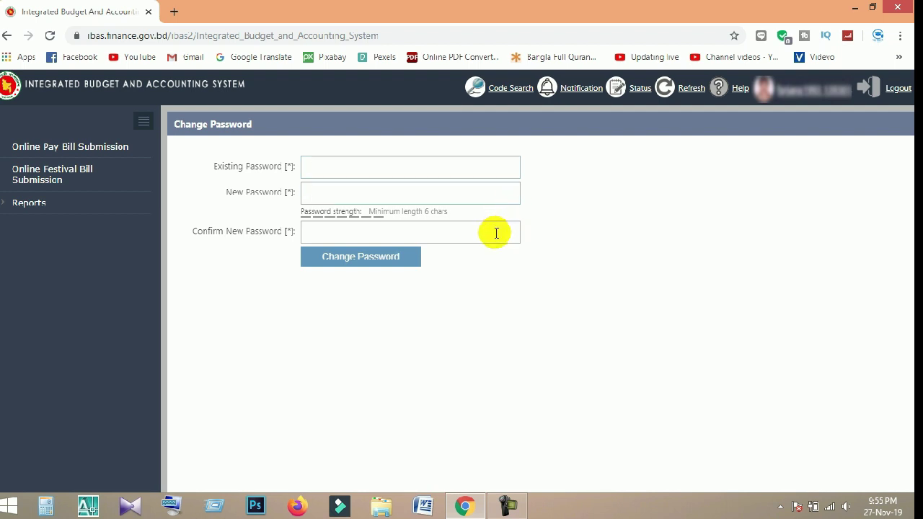
pyautogui.click(494, 233)
pyautogui.click(488, 189)
pyautogui.click(492, 230)
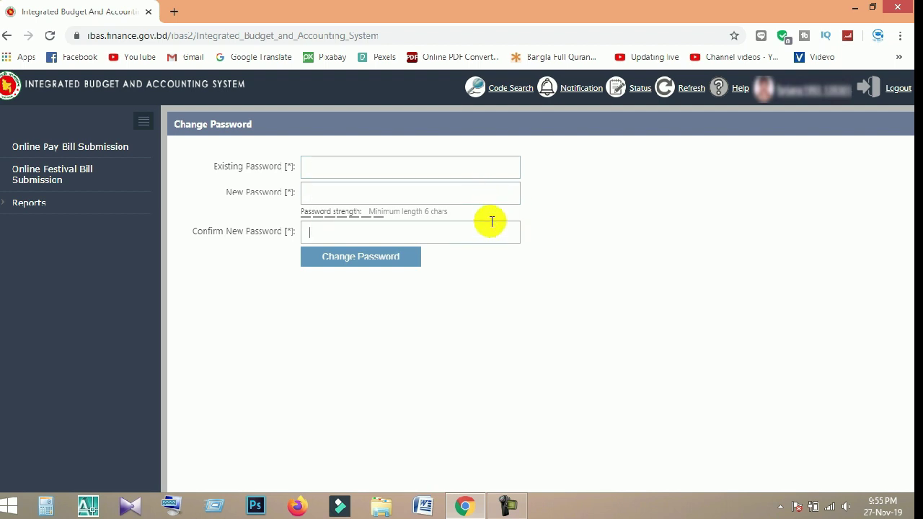
pyautogui.click(326, 167)
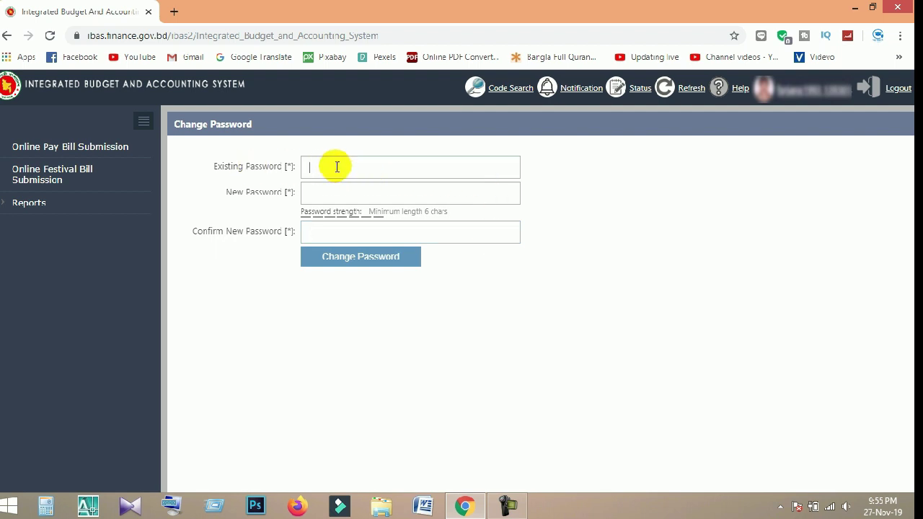
pyautogui.write('******')
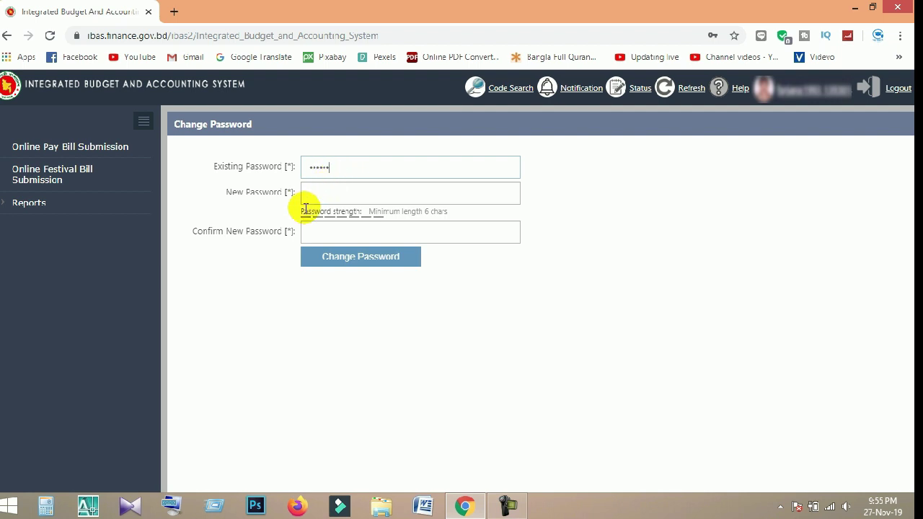
pyautogui.press('Tab')
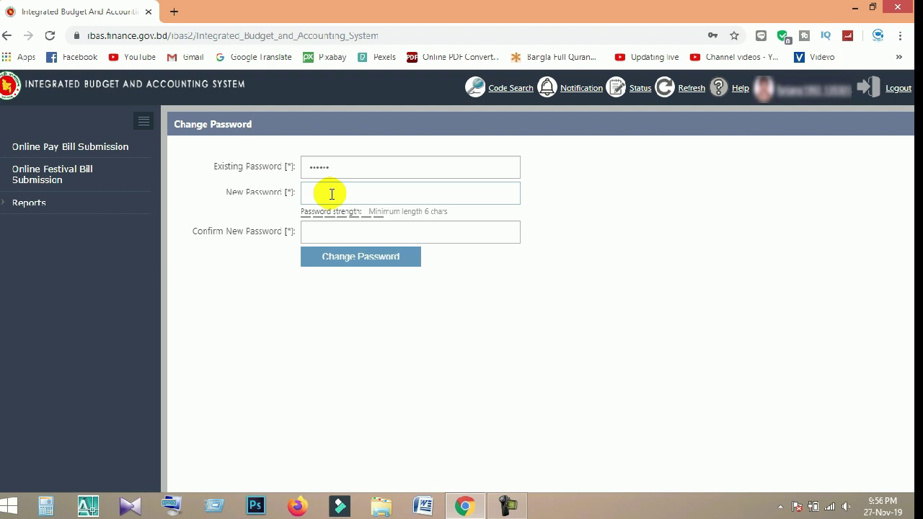
# Enter the new password, retype it under Confirm New Password, and submit the change.
pyautogui.write('aaaaaa')
pyautogui.click(342, 239)
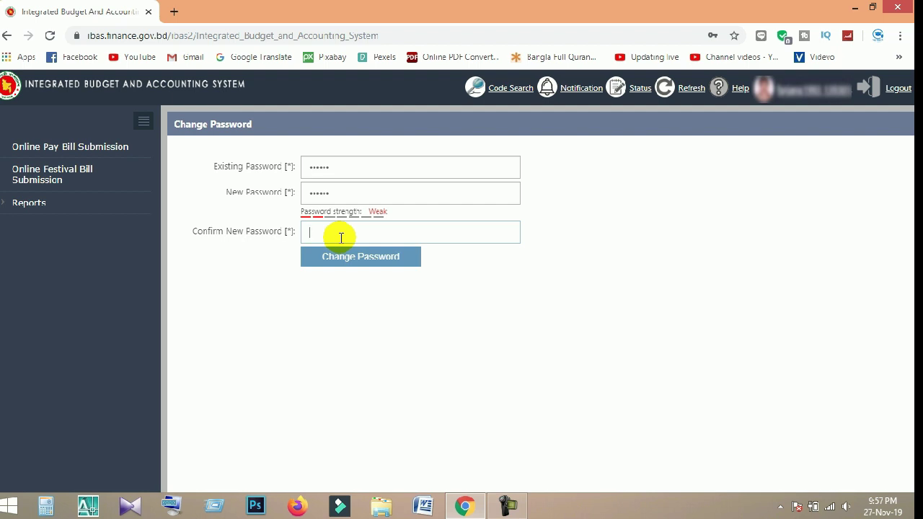
pyautogui.write('123456')
pyautogui.click(375, 261)
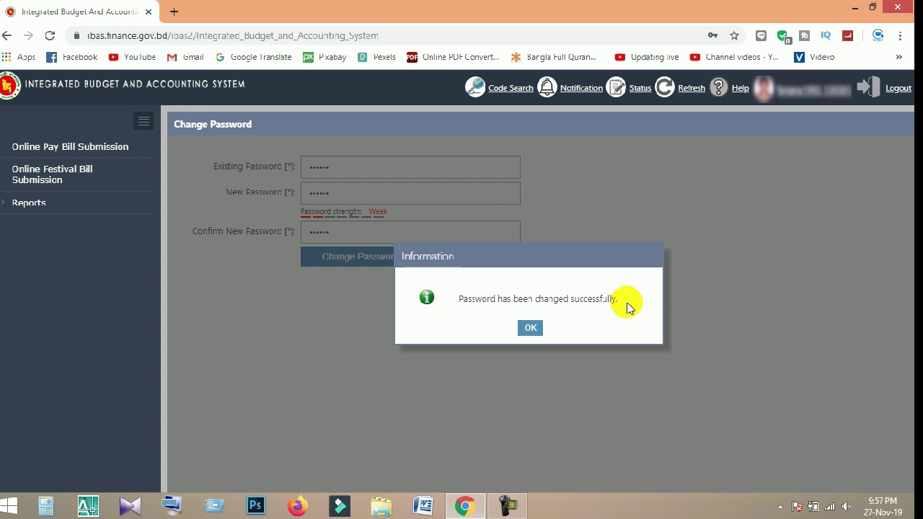
# Dismiss the password-changed notice and open the user information dropdown.
pyautogui.click(531, 327)
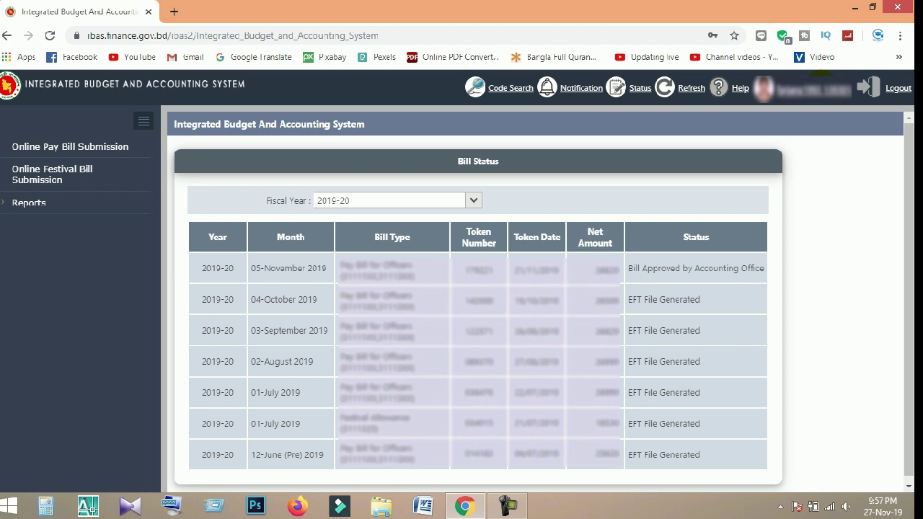
pyautogui.click(806, 88)
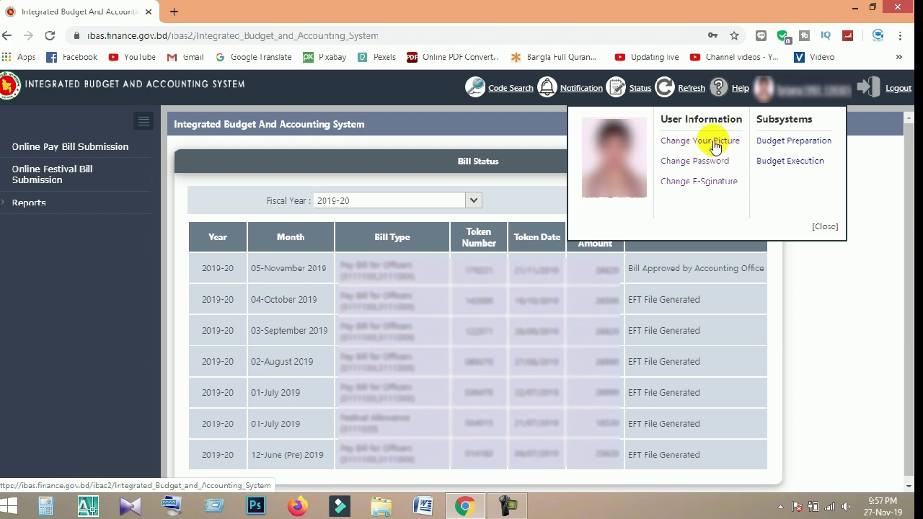
# Open Change Your Picture, check its 512KB and 300×240 px limits, then minimize Chrome.
pyautogui.click(720, 147)
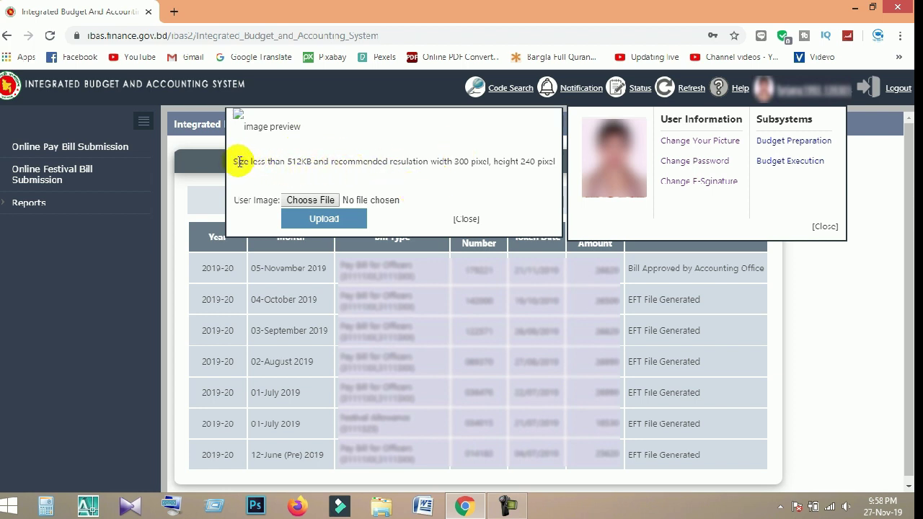
pyautogui.moveTo(233, 161); pyautogui.dragTo(558, 170)
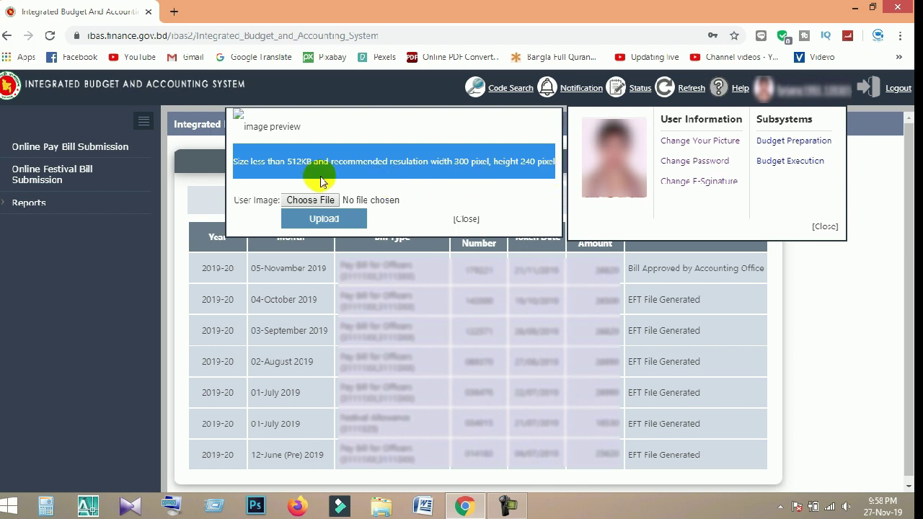
pyautogui.moveTo(287, 162); pyautogui.dragTo(307, 161)
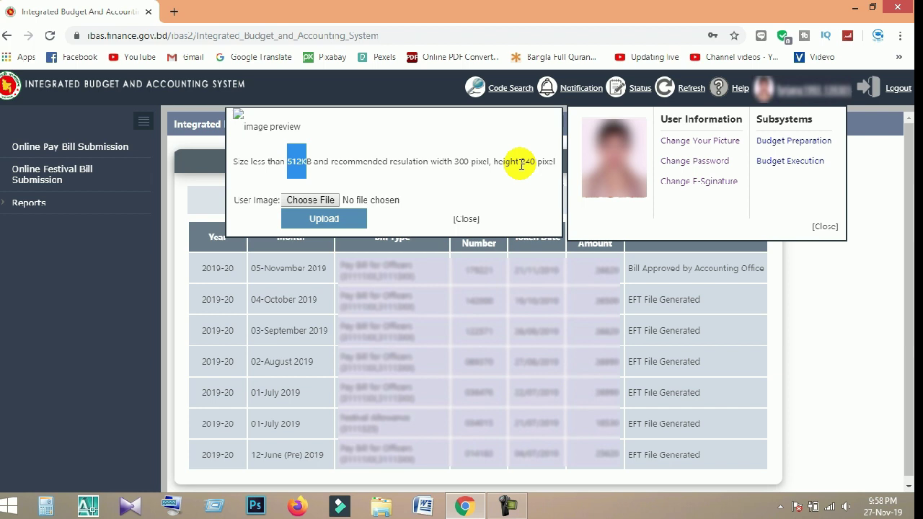
pyautogui.click(524, 165)
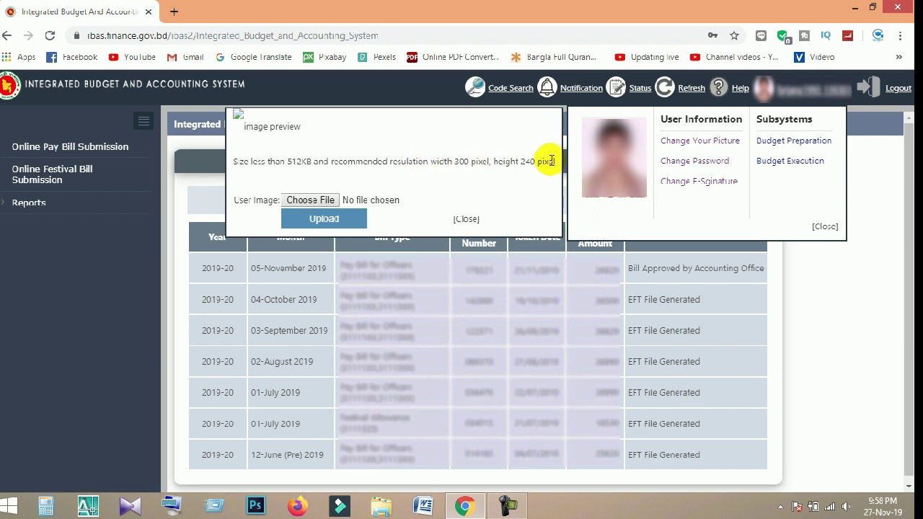
pyautogui.moveTo(556, 162); pyautogui.dragTo(235, 162)
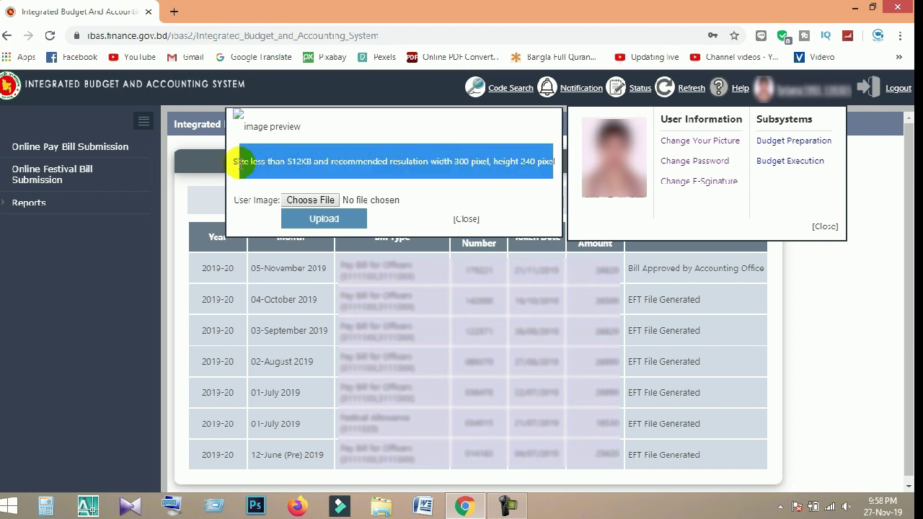
pyautogui.click(374, 163)
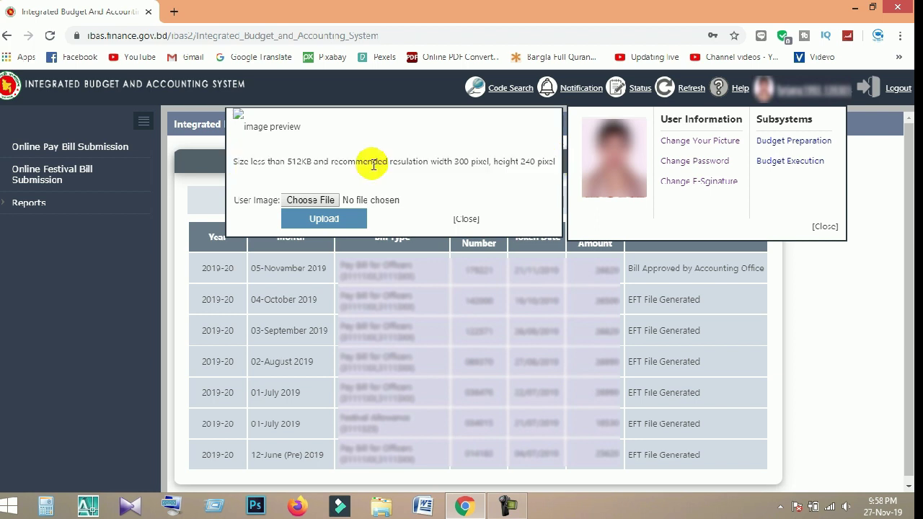
pyautogui.click(854, 8)
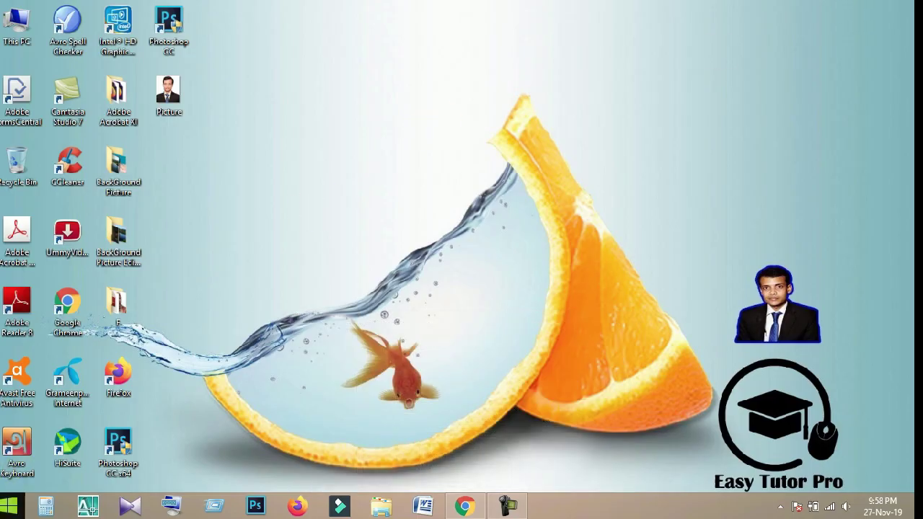
# Search the Start screen for 'paint' and launch Paint.
pyautogui.click(9, 506)
pyautogui.click(868, 61)
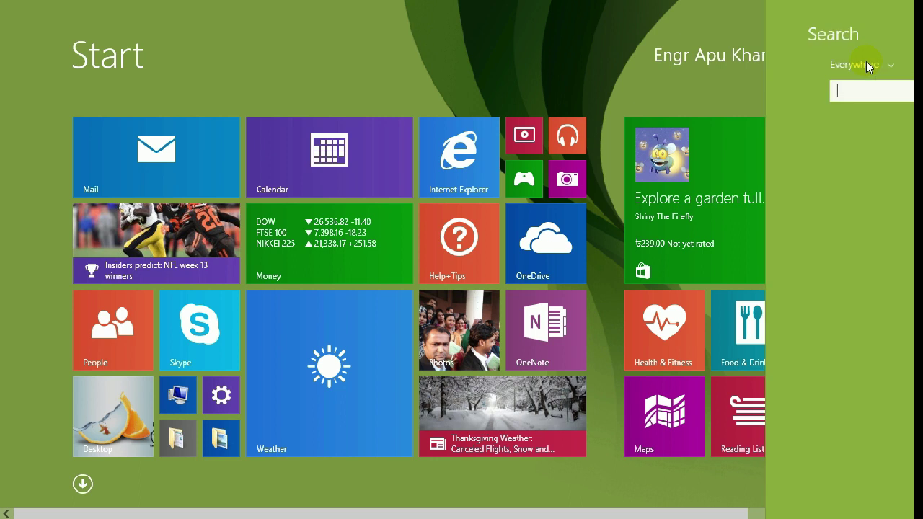
pyautogui.write('pain')
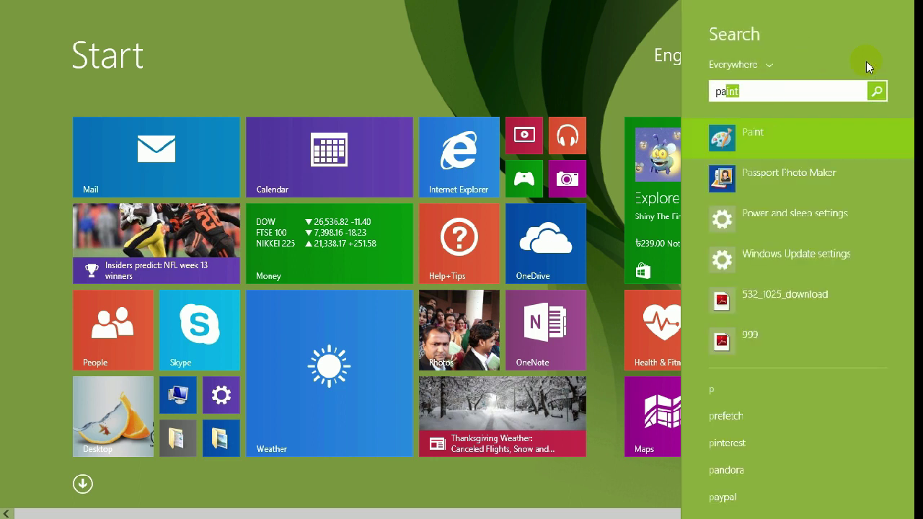
pyautogui.write('t')
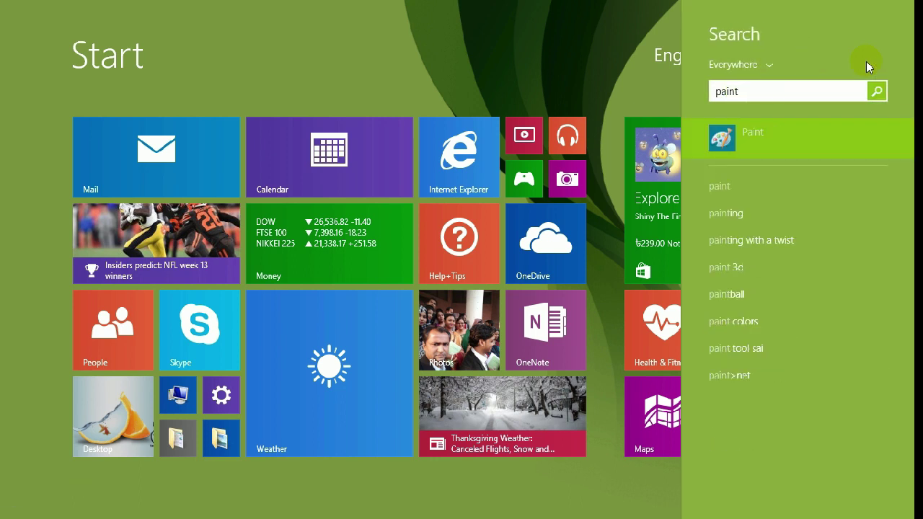
pyautogui.click(818, 142)
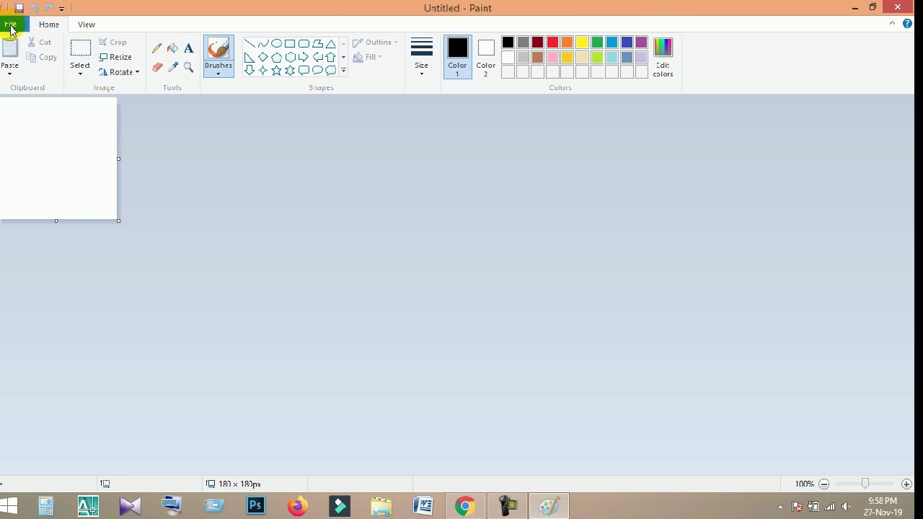
# Open the Desktop photo 'Picture' (2519 × 2952 px) in Paint.
pyautogui.click(10, 26)
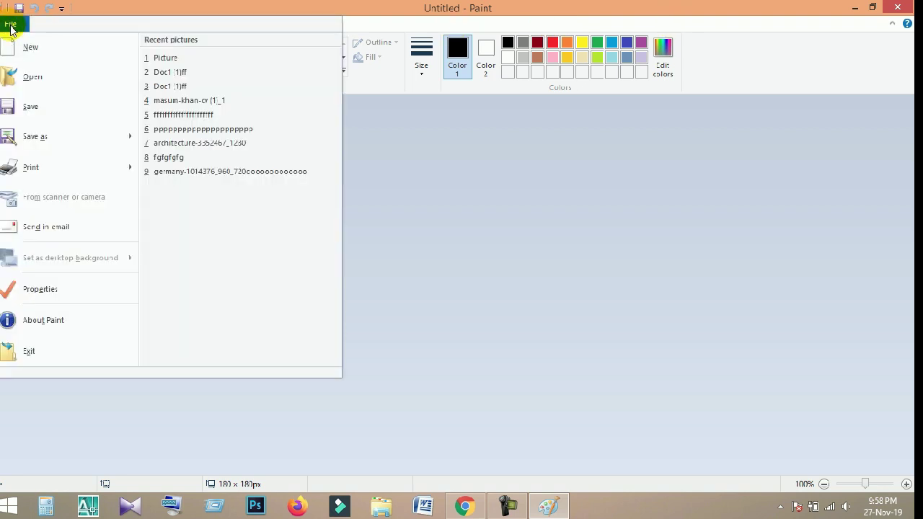
pyautogui.click(57, 87)
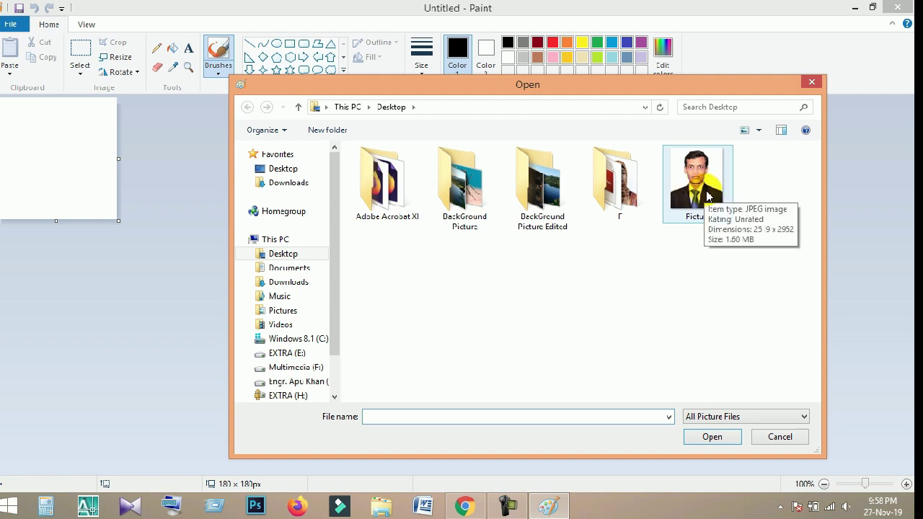
pyautogui.click(707, 195)
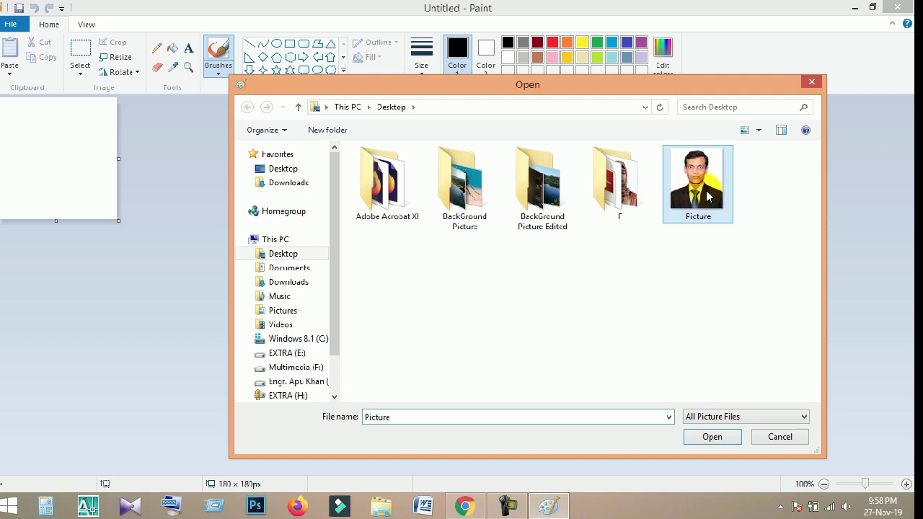
pyautogui.click(708, 431)
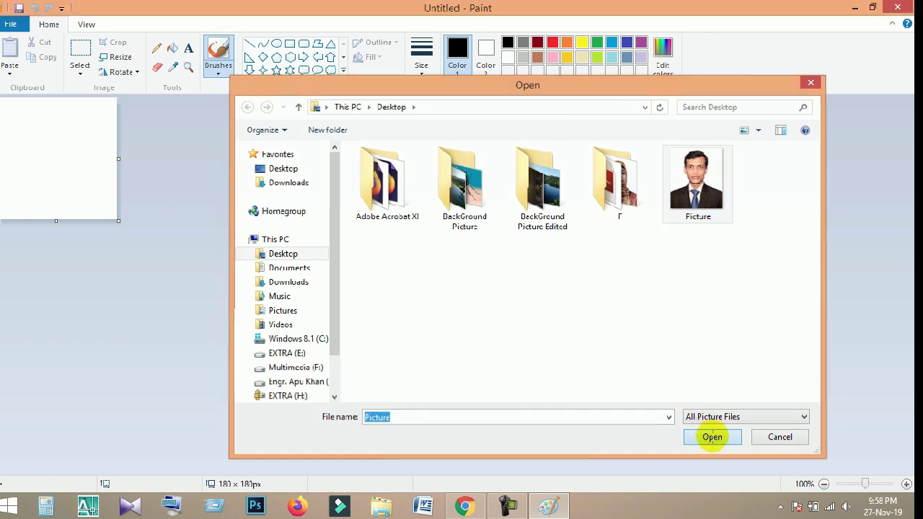
pyautogui.scroll(-5, 358, 216)
pyautogui.scroll(5, 358, 216)
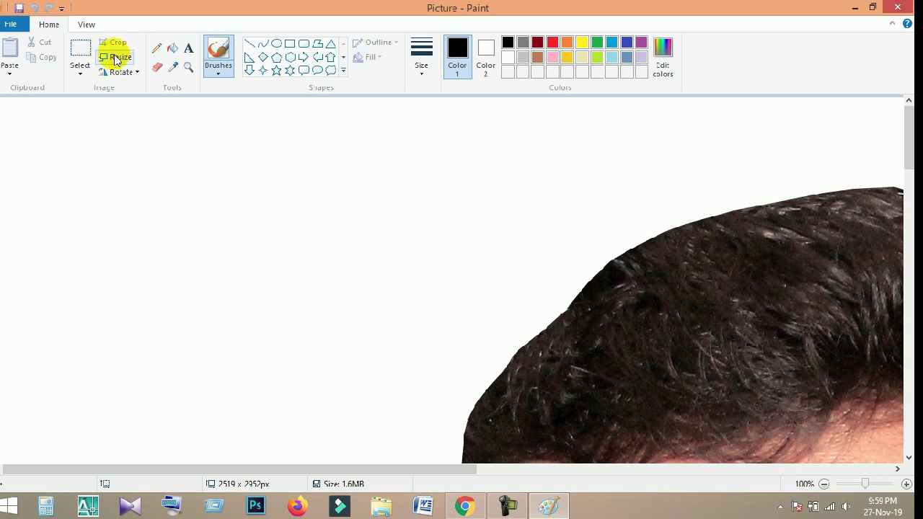
# Resize by pixels with aspect ratio unlocked, setting horizontal 300 and vertical 240.
pyautogui.click(121, 61)
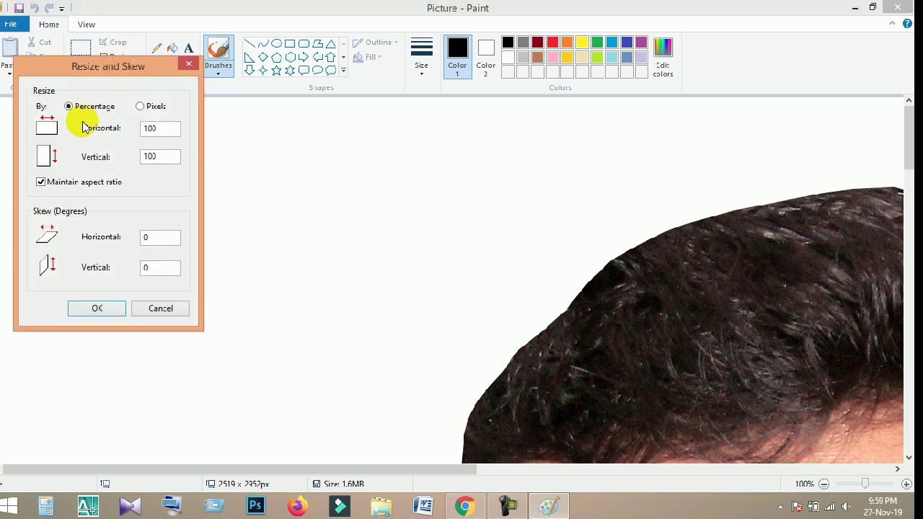
pyautogui.click(140, 106)
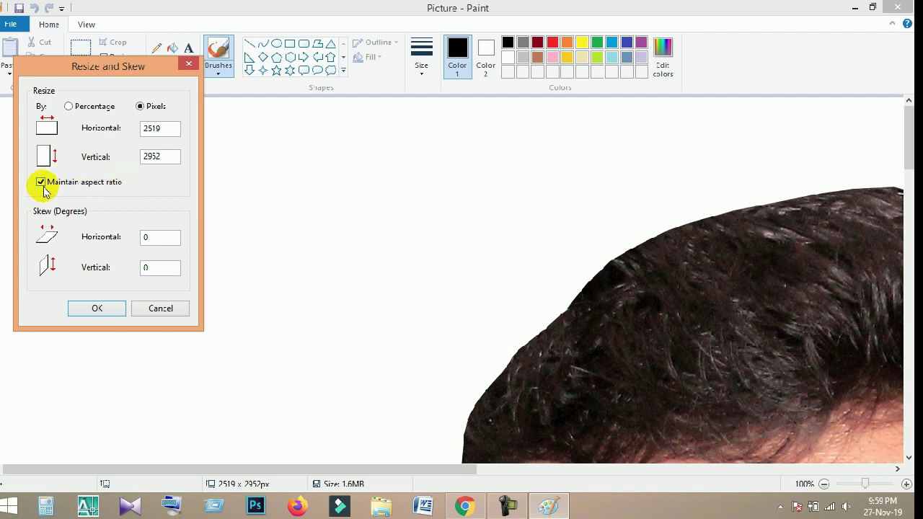
pyautogui.doubleClick(152, 128)
pyautogui.moveTo(148, 159); pyautogui.dragTo(175, 154)
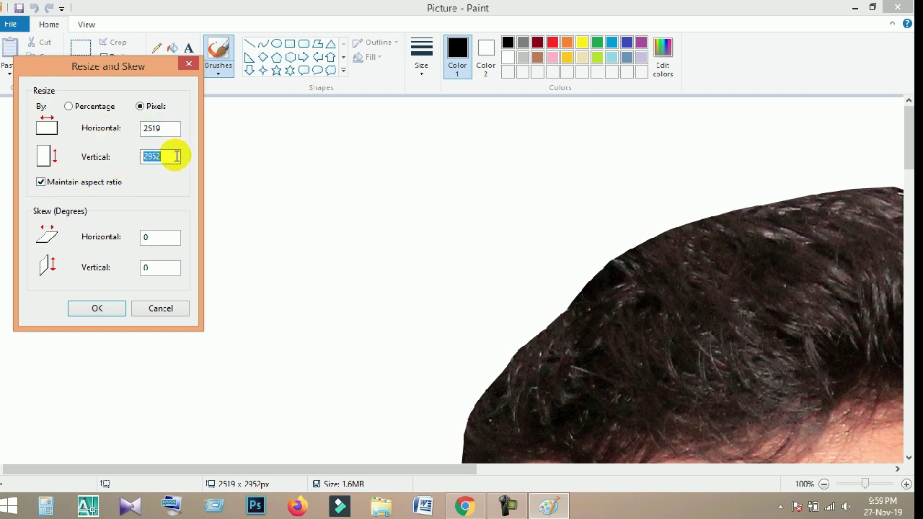
pyautogui.click(40, 182)
pyautogui.moveTo(171, 130); pyautogui.dragTo(123, 136)
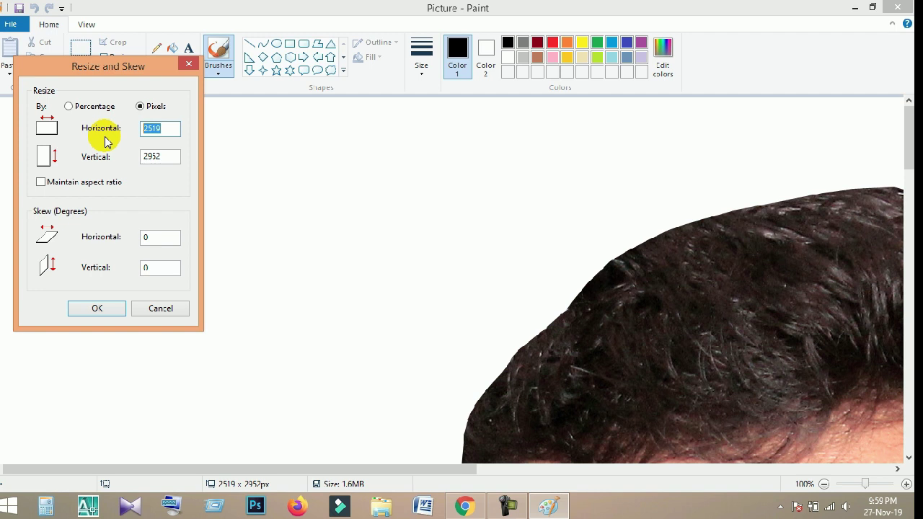
pyautogui.write('300')
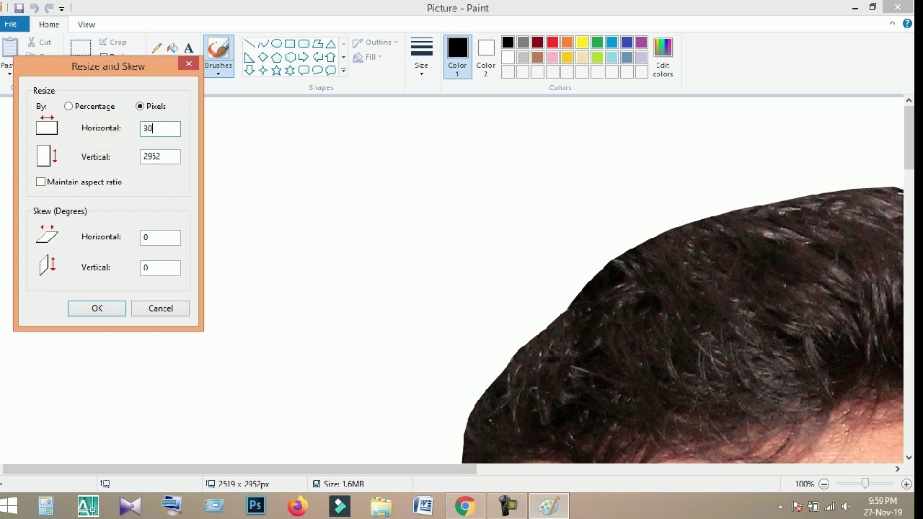
pyautogui.moveTo(175, 156); pyautogui.dragTo(113, 160)
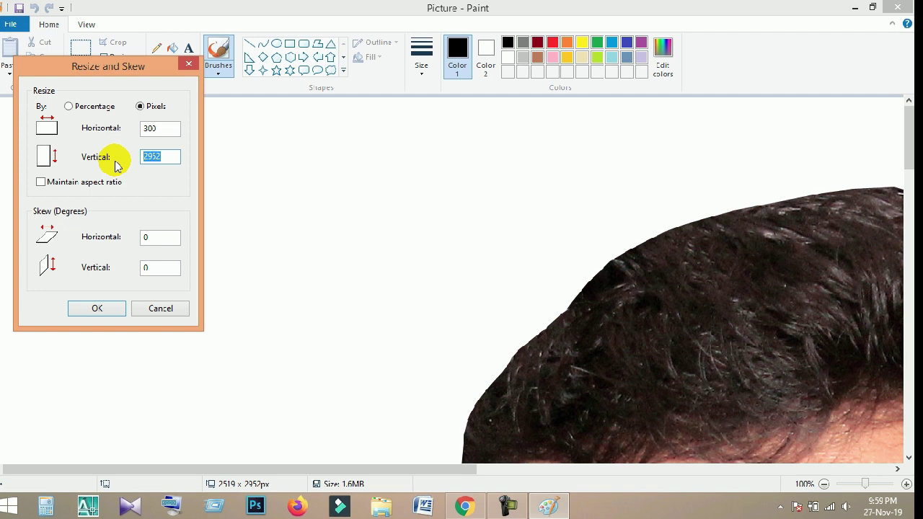
pyautogui.click(464, 507)
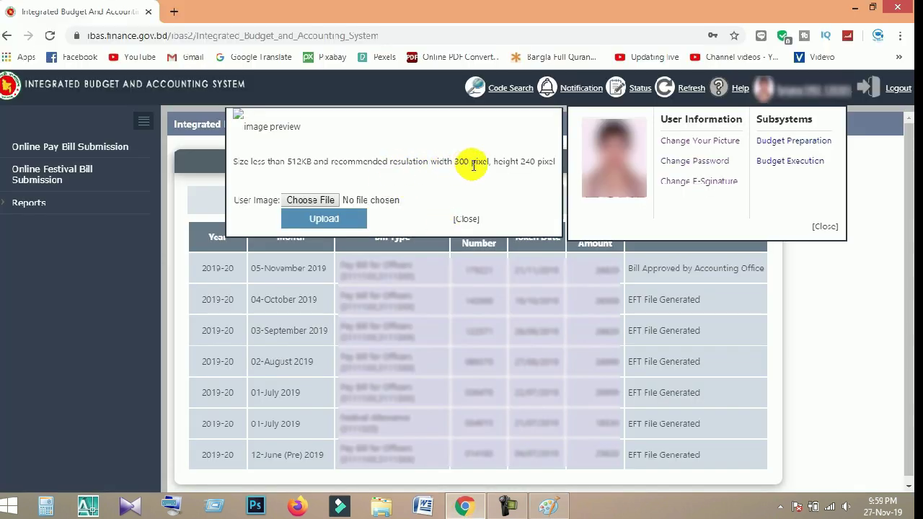
pyautogui.click(855, 7)
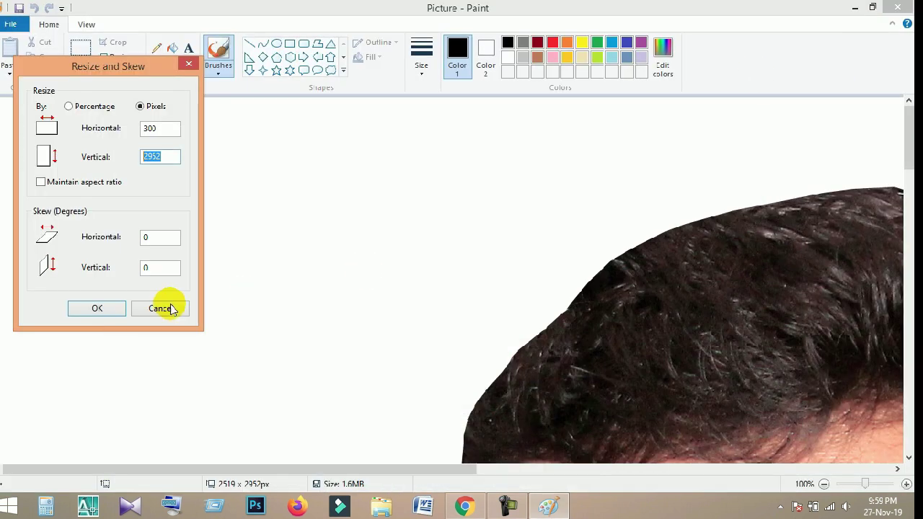
pyautogui.write('240')
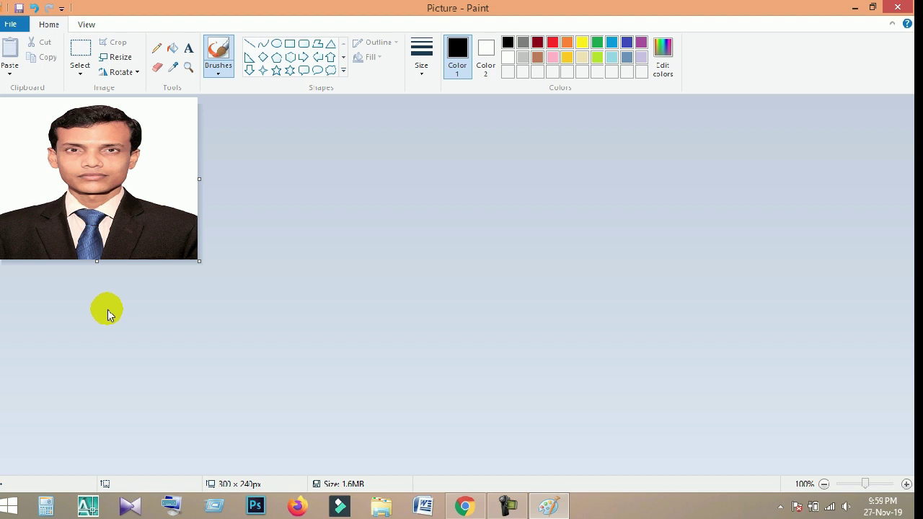
# Save the resized photo as a JPEG over Picture.jpg on the Desktop, confirming replacement.
pyautogui.click(12, 26)
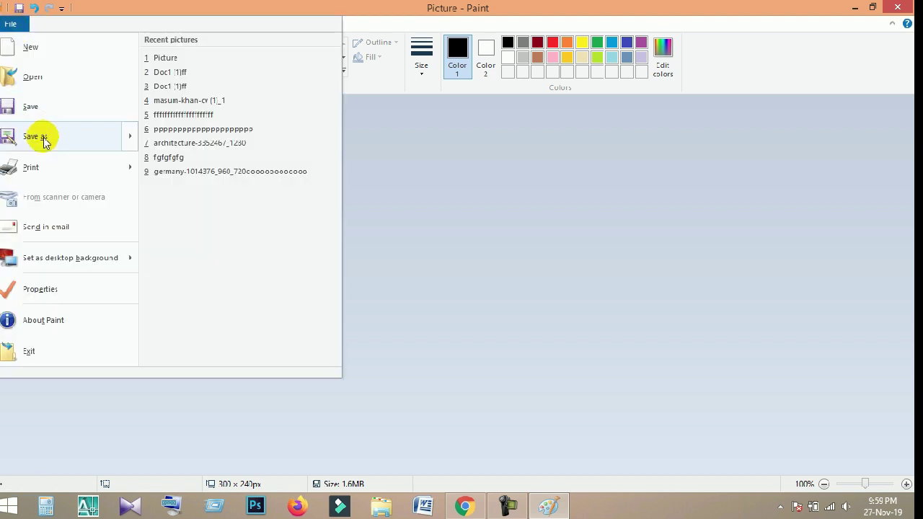
pyautogui.moveTo(124, 130)
pyautogui.click(199, 110)
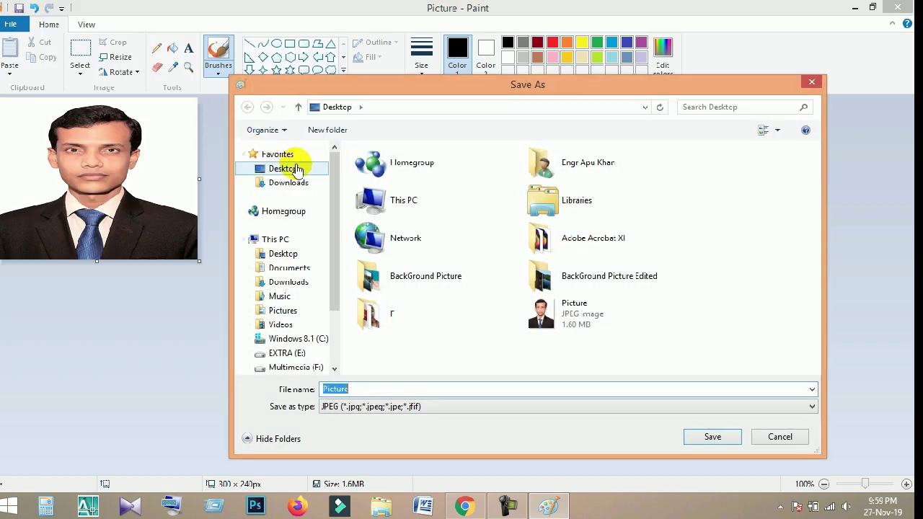
pyautogui.click(287, 168)
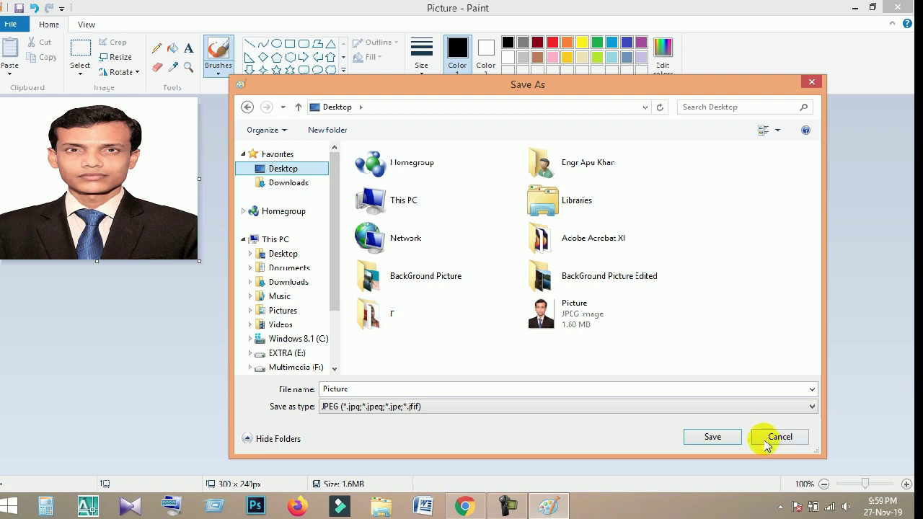
pyautogui.click(713, 437)
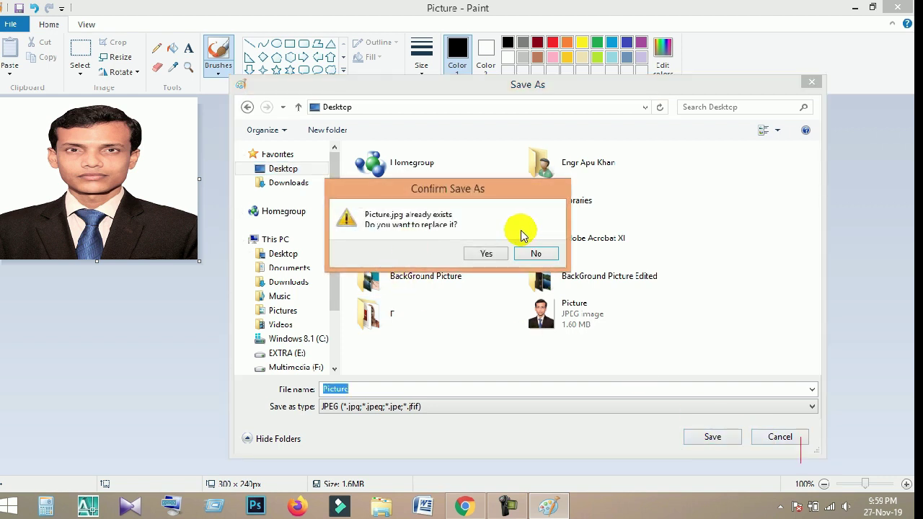
pyautogui.click(486, 254)
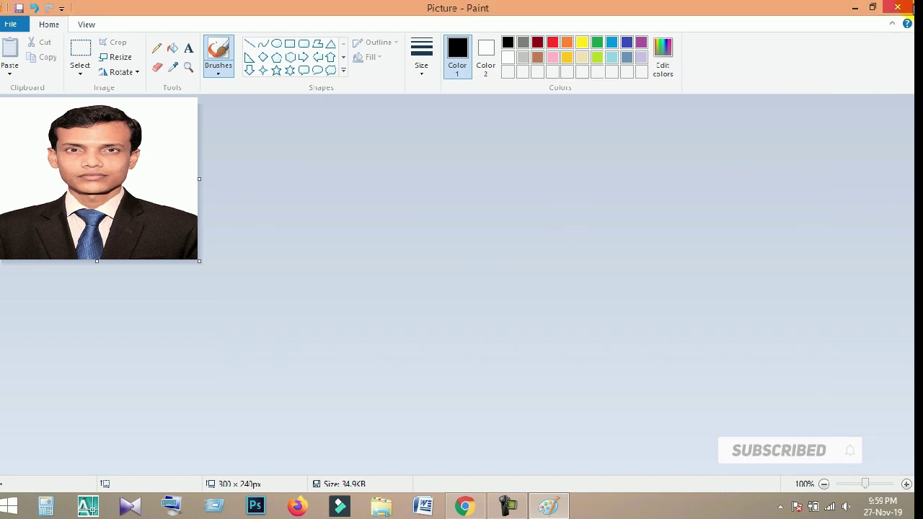
pyautogui.moveTo(912, 6)
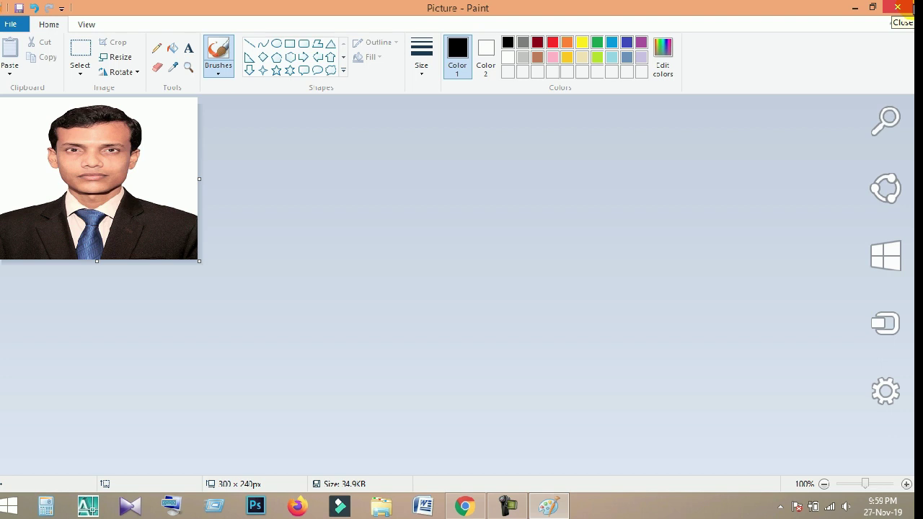
# Close Paint, refresh the desktop to check Picture, and return to the iBAS++ page in Chrome.
pyautogui.click(894, 9)
pyautogui.rightClick(313, 170)
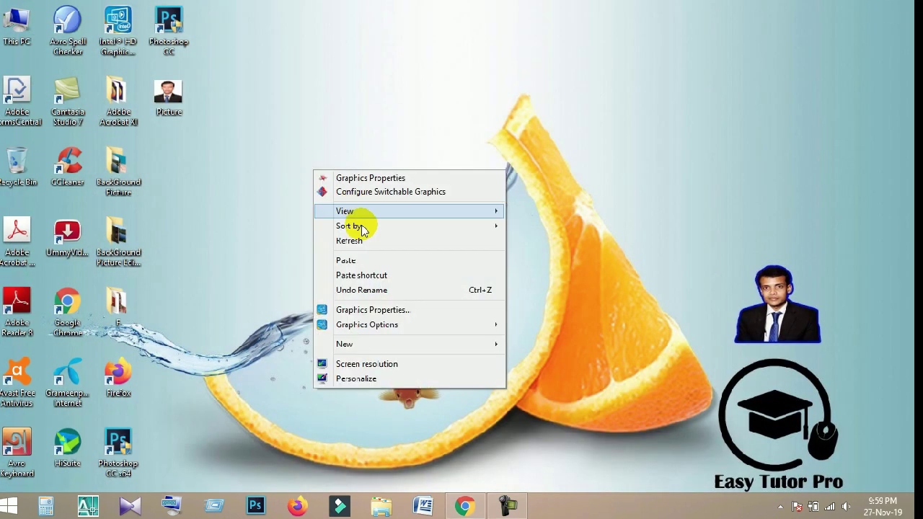
pyautogui.click(361, 241)
pyautogui.moveTo(270, 158); pyautogui.dragTo(170, 104)
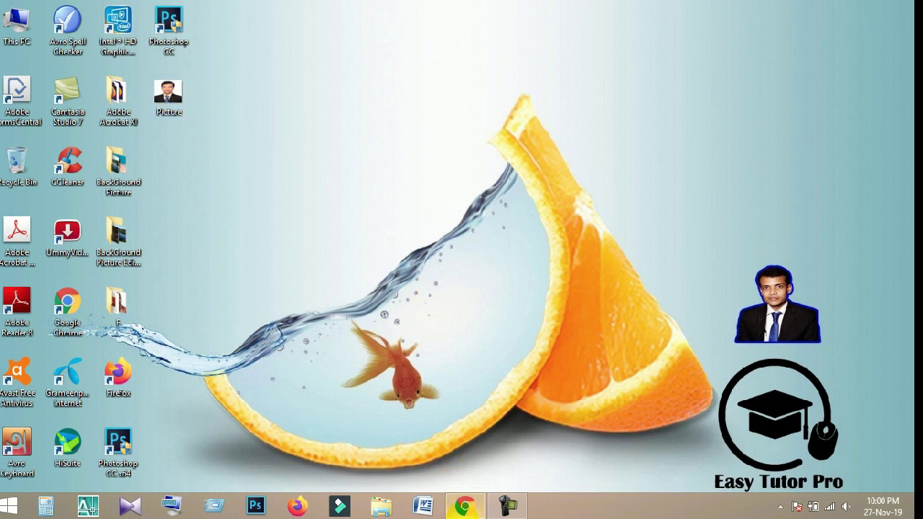
pyautogui.click(464, 506)
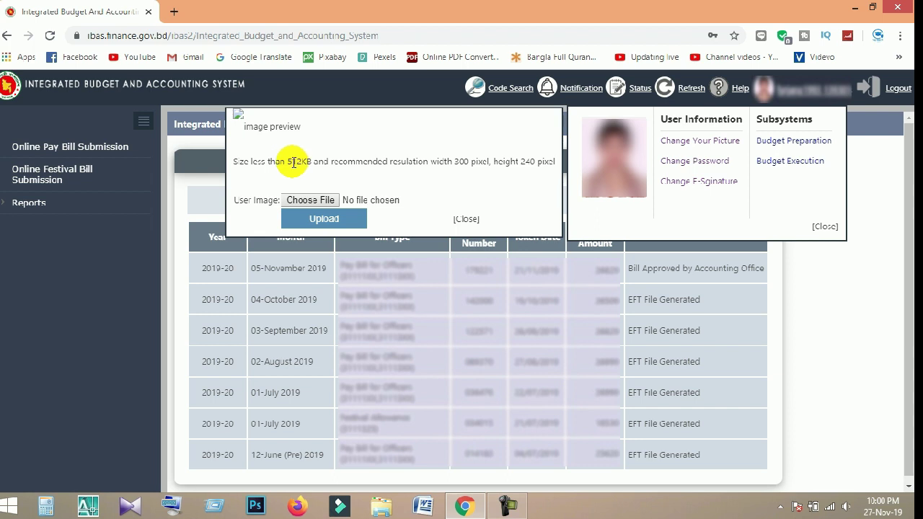
# Highlight the 512KB and 300-pixel requirements, then bring up the user image file picker.
pyautogui.moveTo(287, 160); pyautogui.dragTo(312, 159)
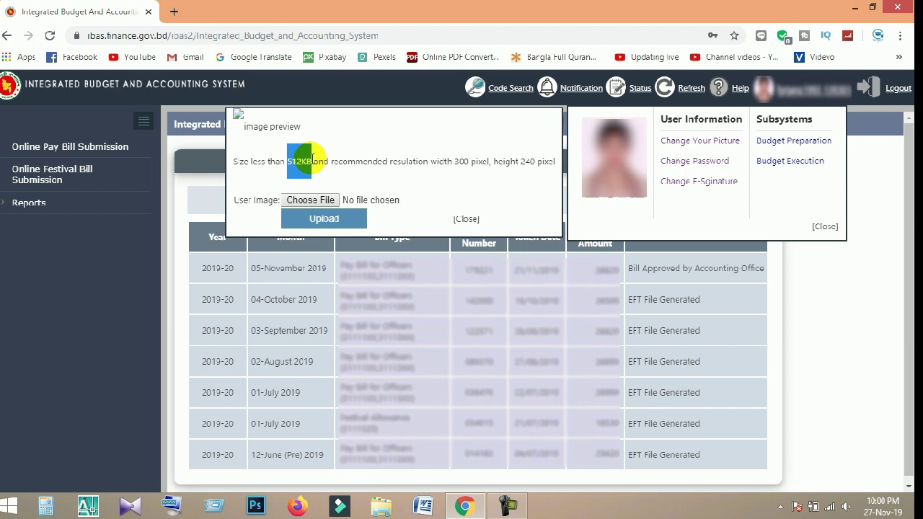
pyautogui.moveTo(453, 160); pyautogui.dragTo(533, 163)
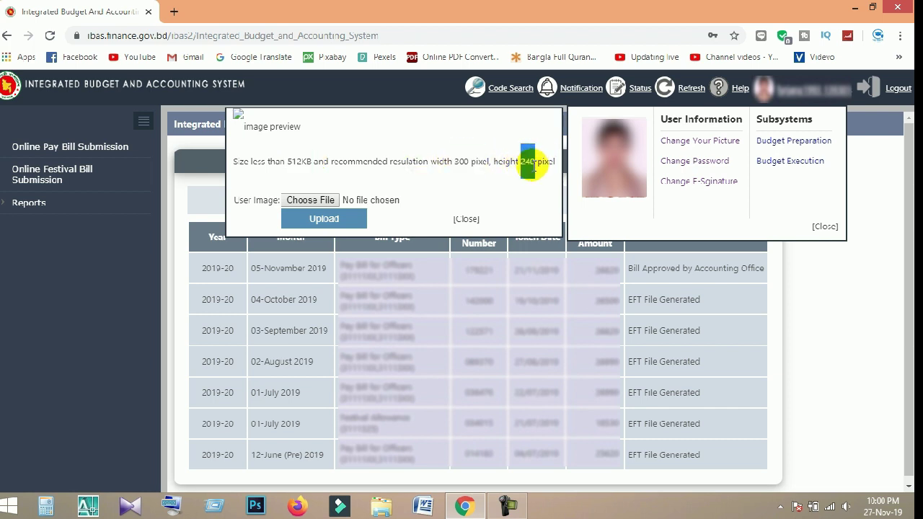
pyautogui.click(505, 175)
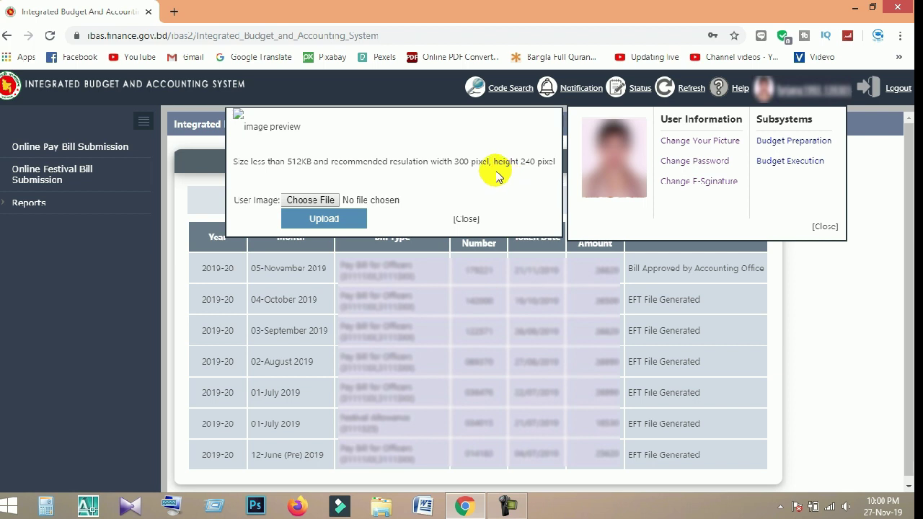
pyautogui.click(324, 201)
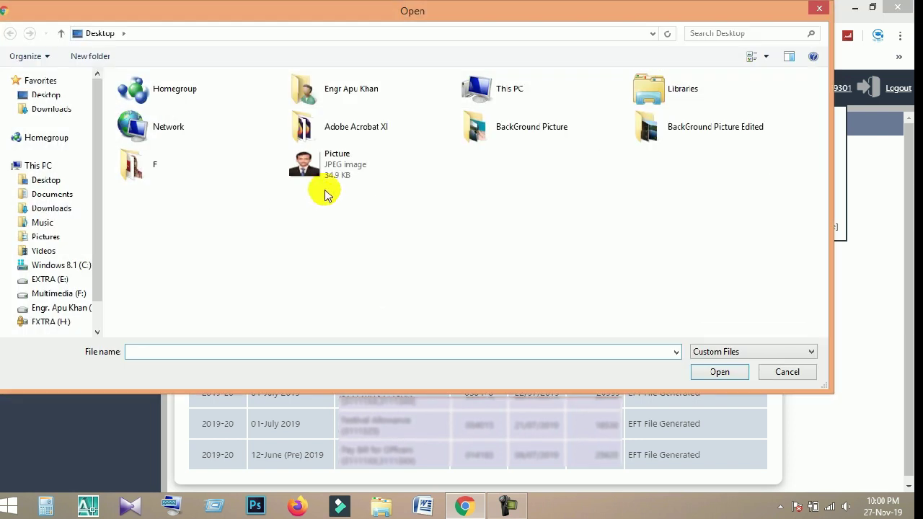
# Select Picture.jpg from the Desktop as the user image to show its preview.
pyautogui.click(365, 167)
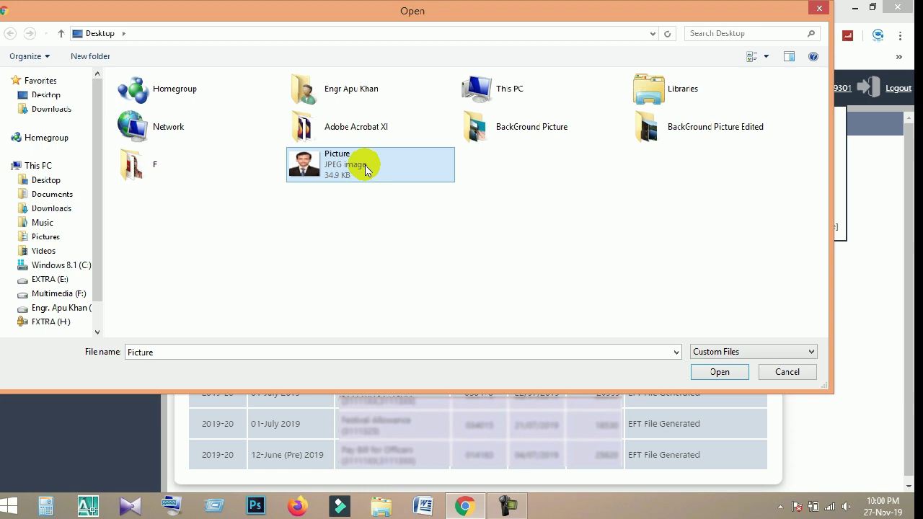
pyautogui.click(720, 372)
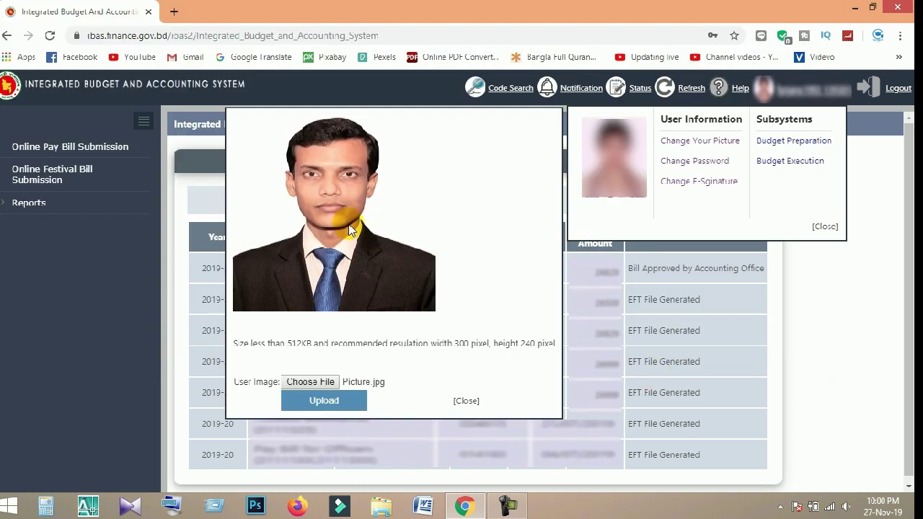